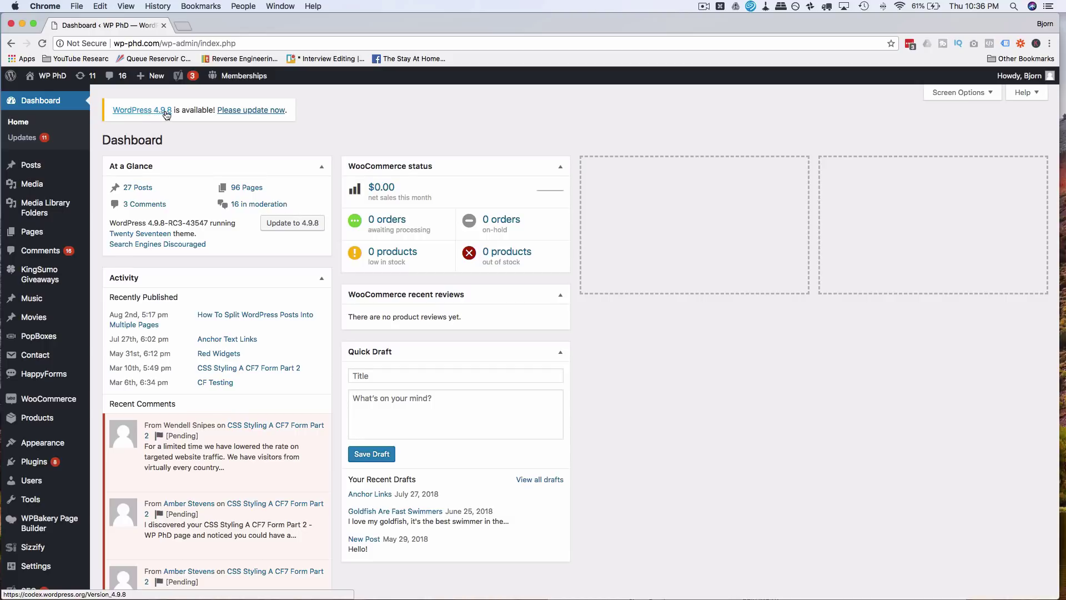
Step: Run the WordPress core update to 4.9.8, then go back to the Dashboard
left_click(221, 113)
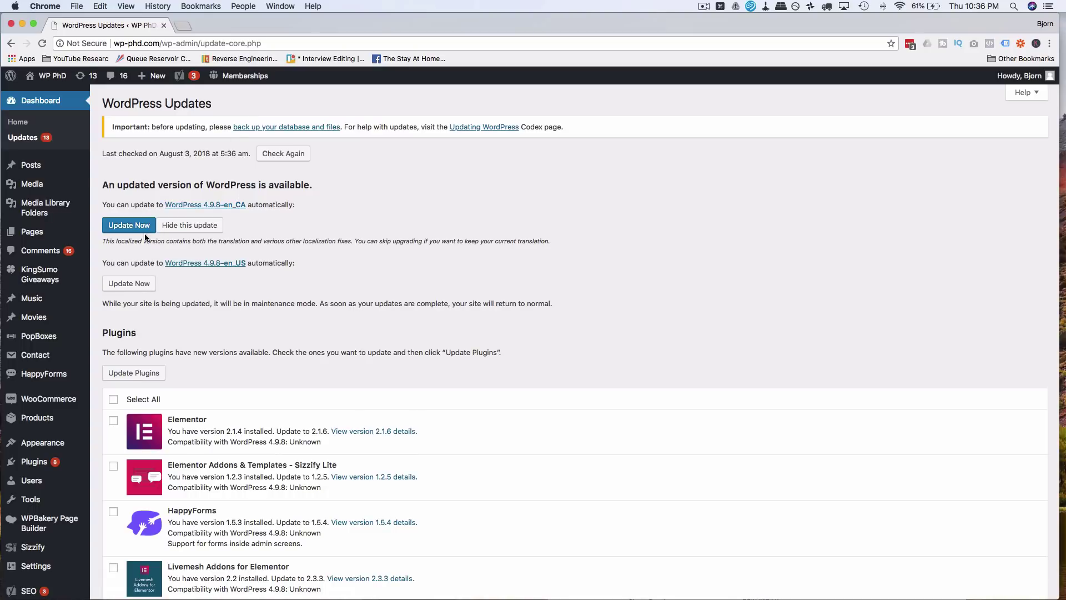
left_click(123, 228)
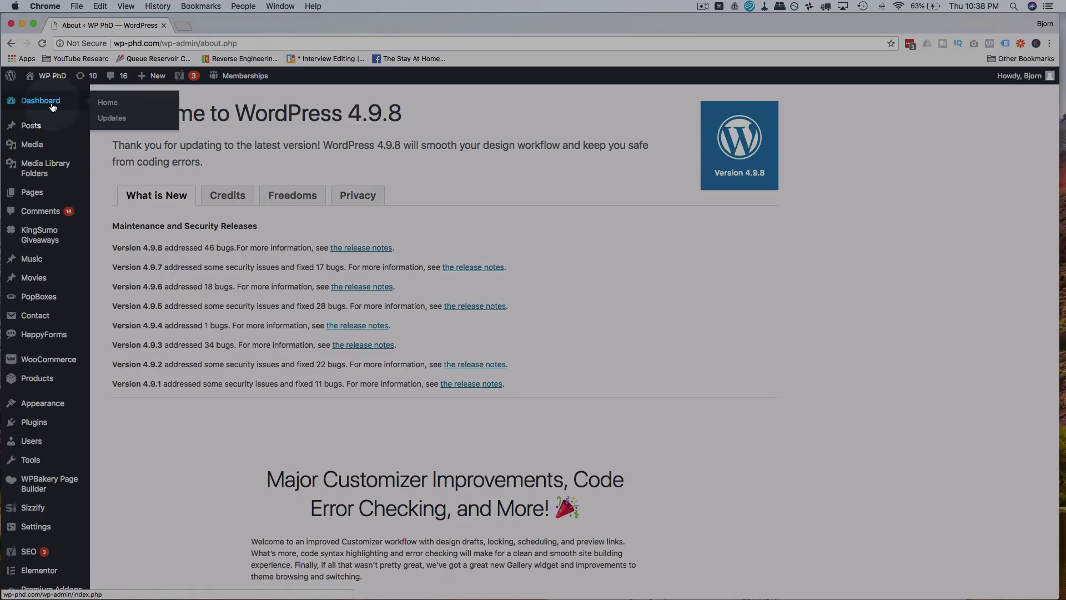
left_click(51, 103)
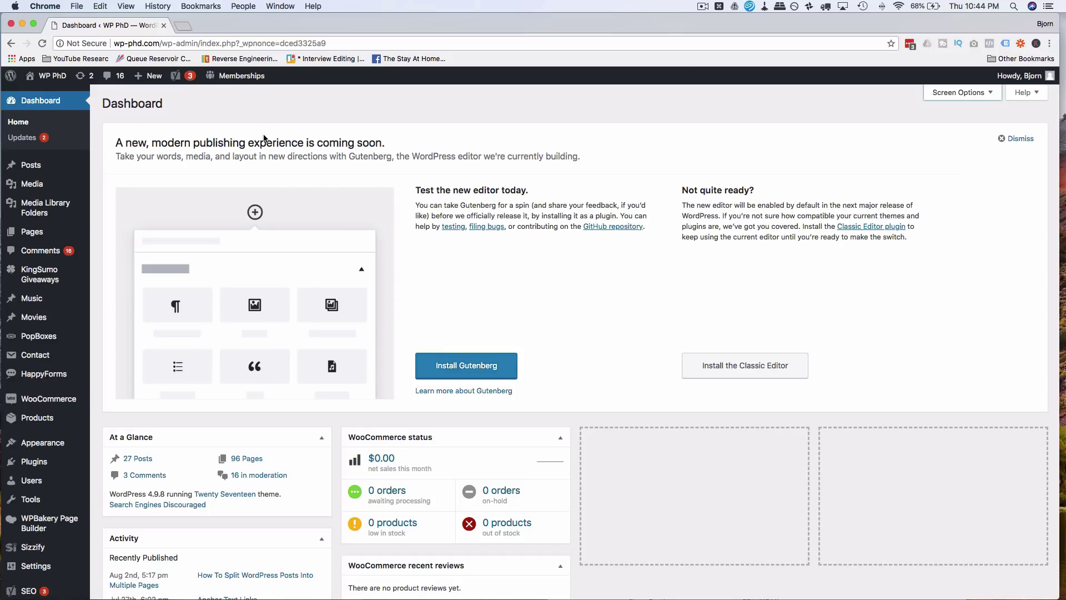
left_click_drag(375, 142, 396, 153)
left_click(287, 159)
left_click(480, 188)
left_click_drag(682, 190, 925, 243)
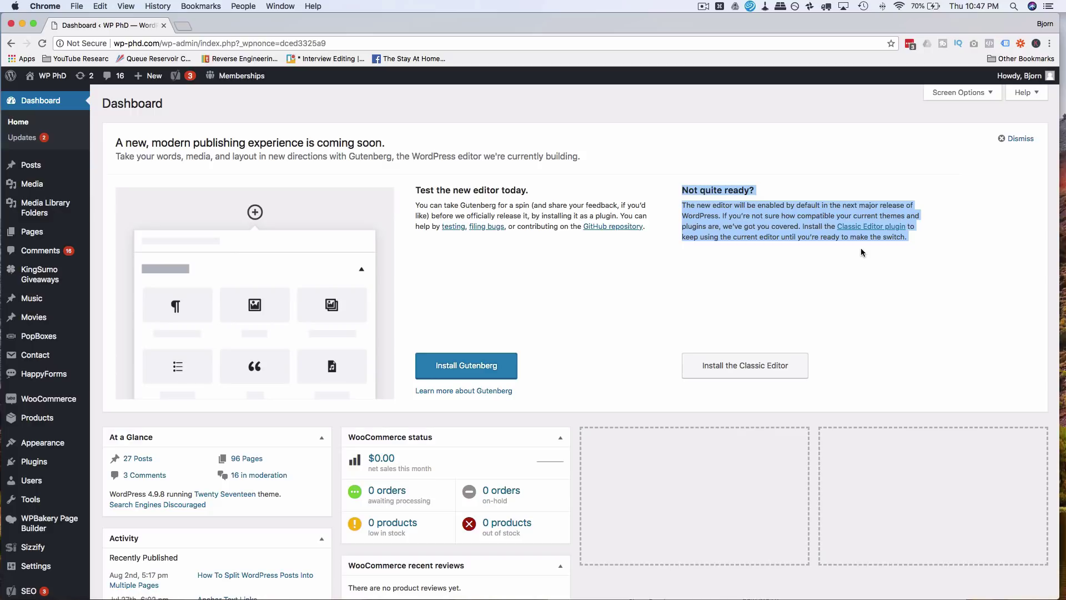
left_click(774, 238)
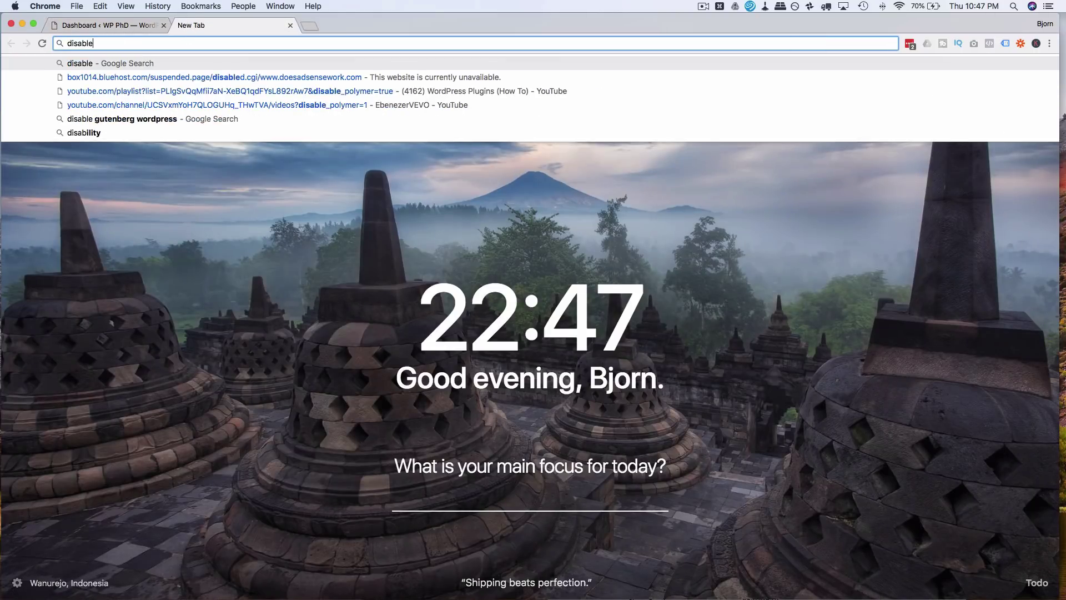
Step: Search the web for 'disable gutenberg' and open the wordpress.org Disable Gutenberg plugin page
type("wo")
key("BackSpace")
key("BackSpace")
type("gute")
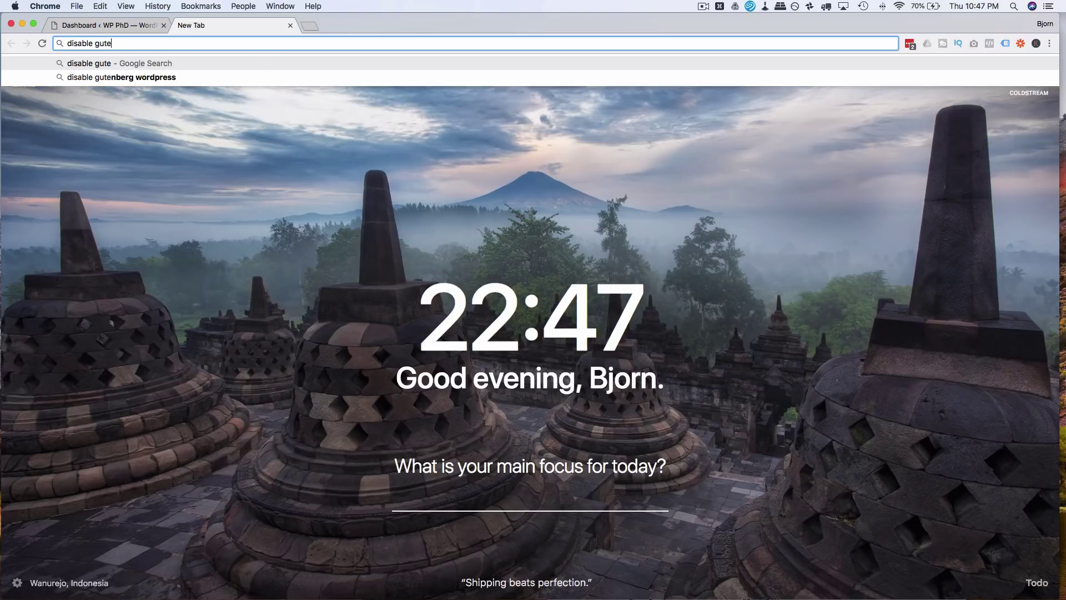
type("nberg")
key("Return")
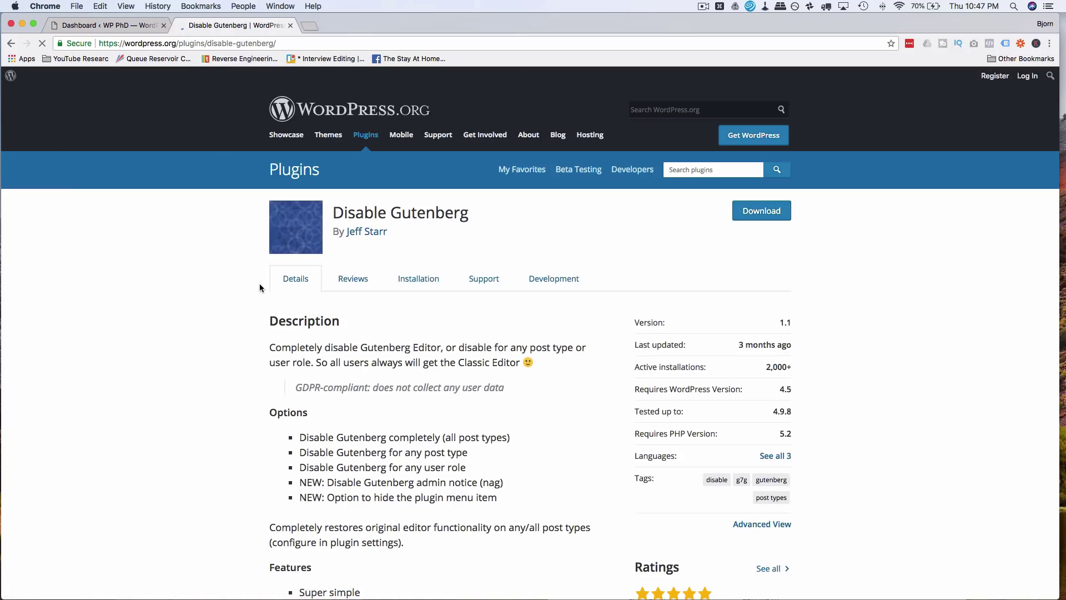
scroll(259, 287, "down", 3)
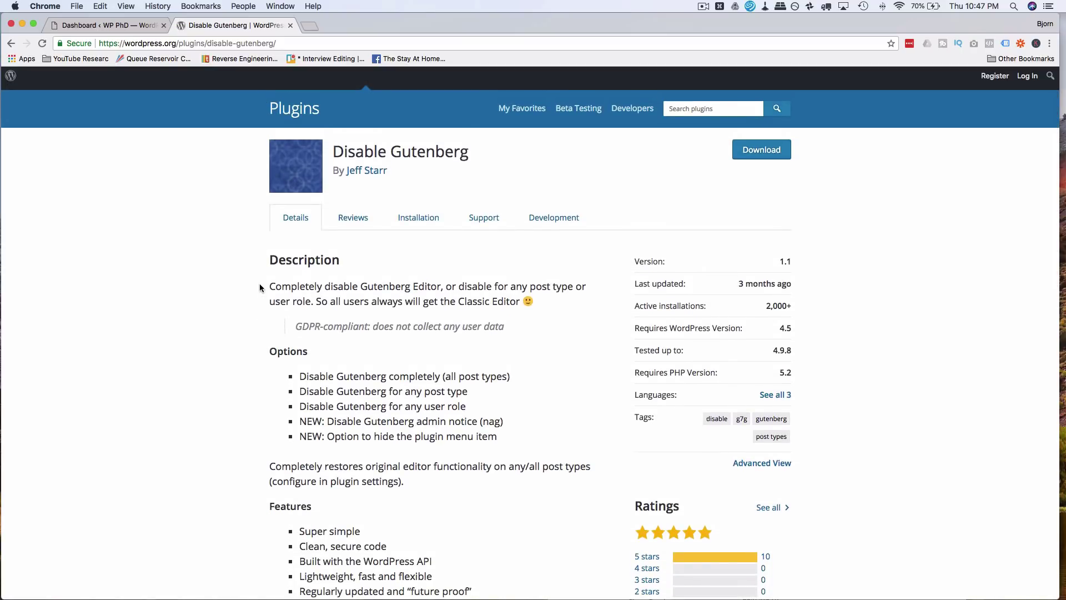
Step: Check the Disable Gutenberg page once more, then return to the site Dashboard tab
left_click(123, 25)
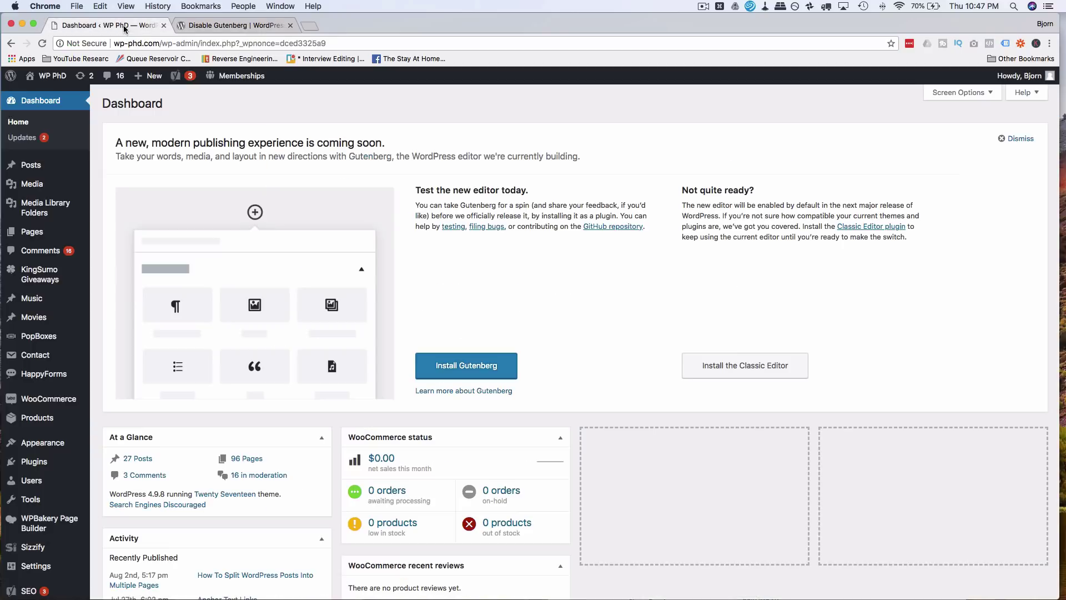
left_click(194, 25)
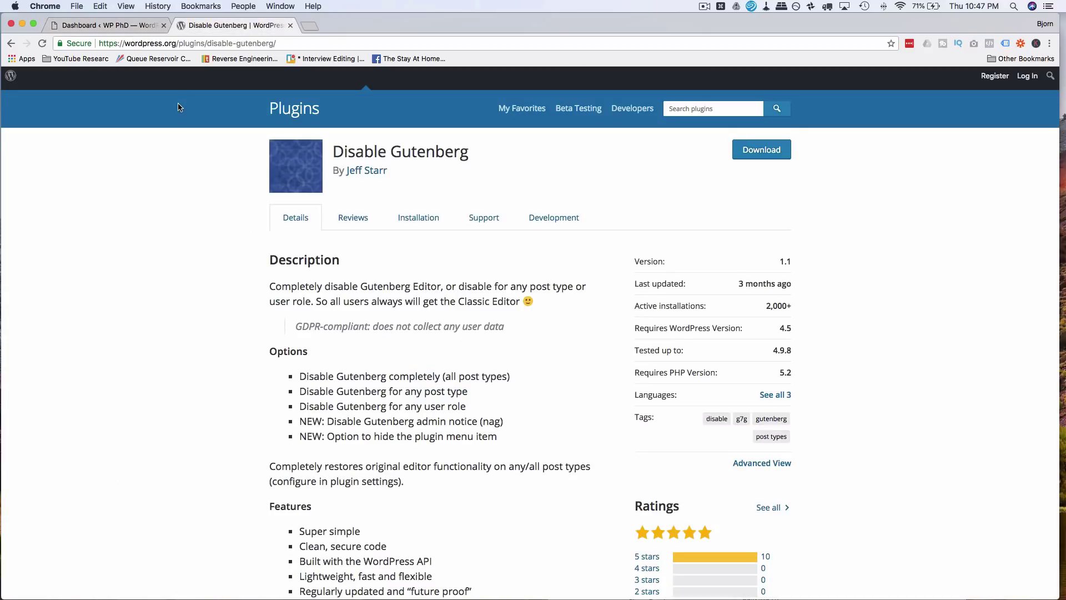
left_click(127, 25)
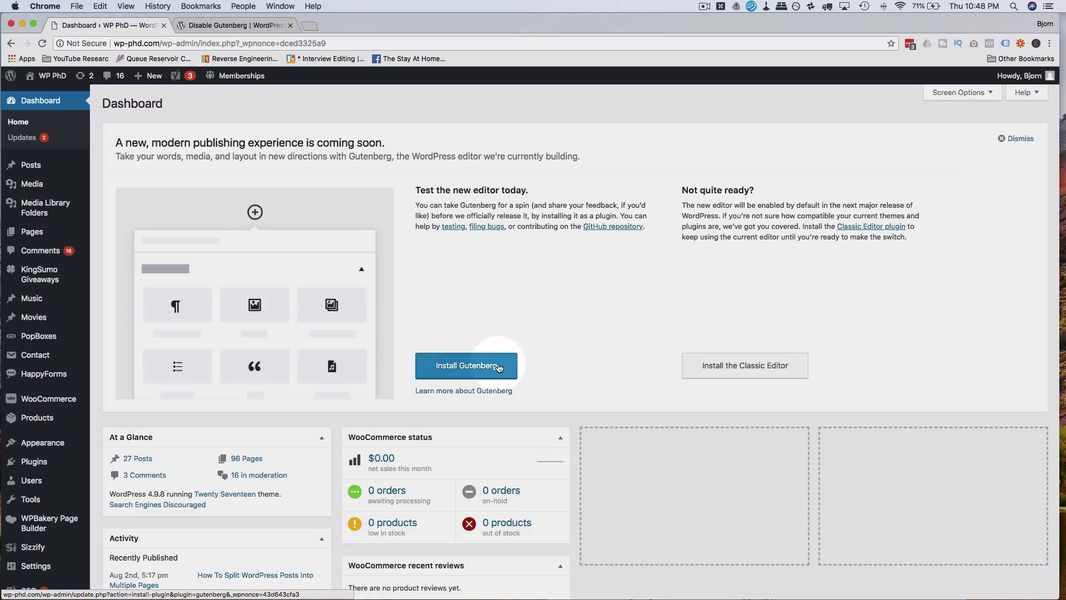
Step: Install and activate Gutenberg, look over its demo post, and open All Posts in a new tab
left_click(499, 366)
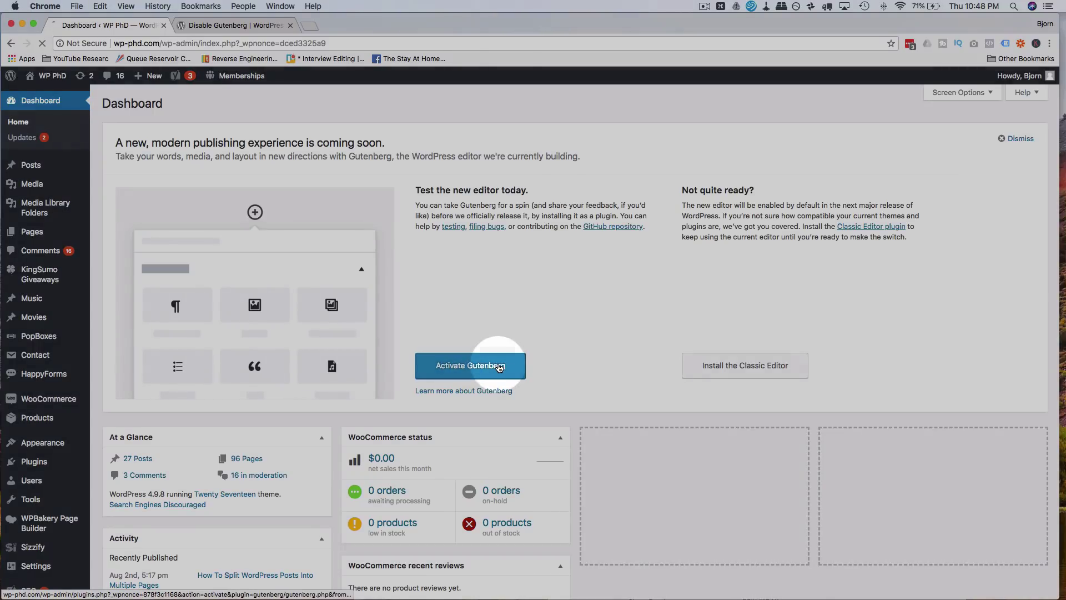
left_click(499, 366)
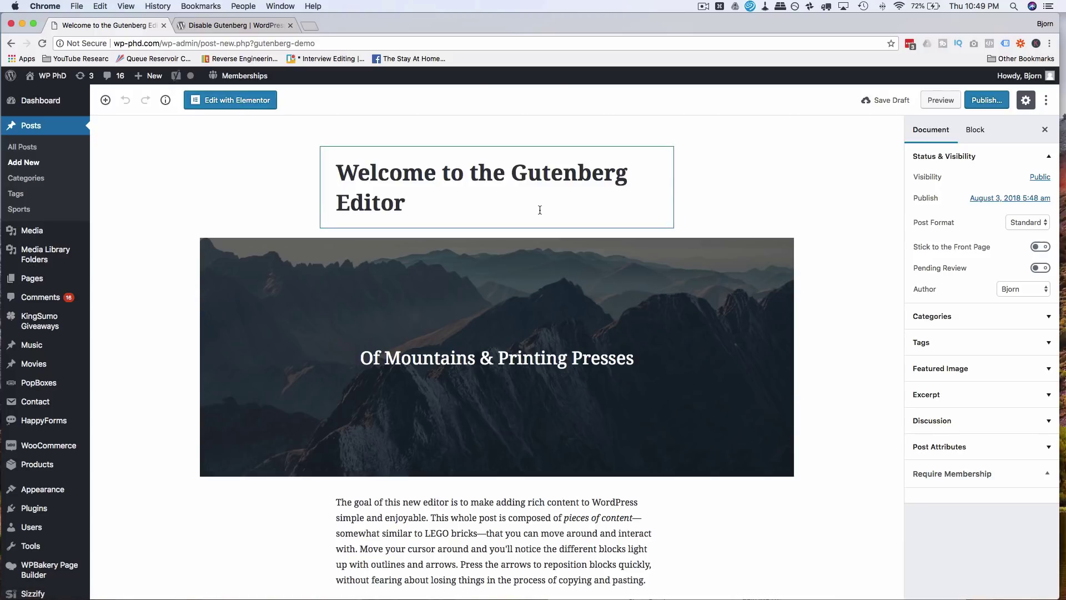
scroll(589, 312, "down", 10)
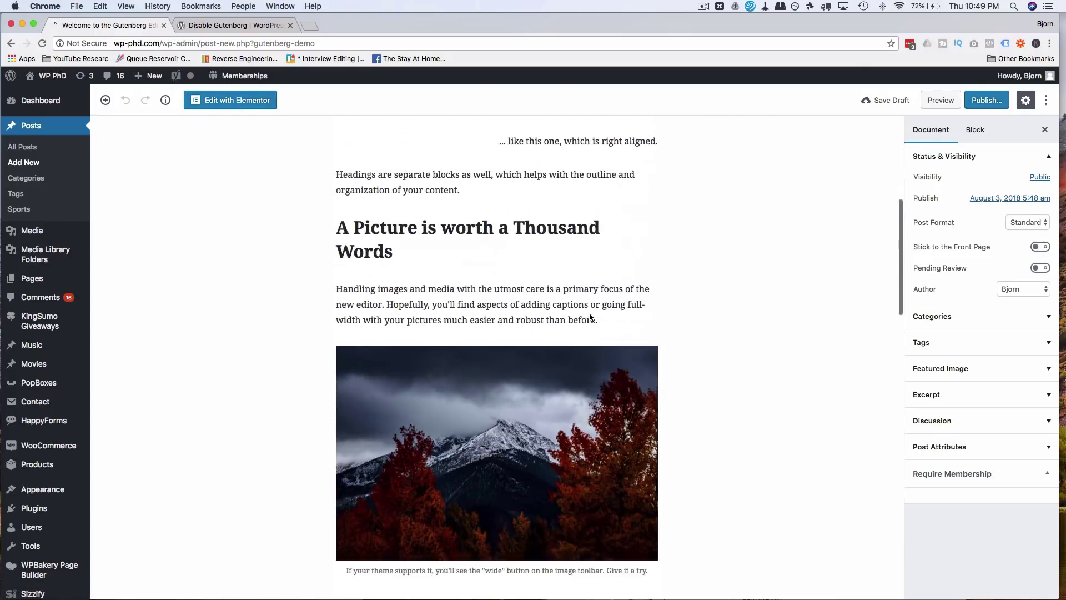
scroll(588, 313, "up", 10)
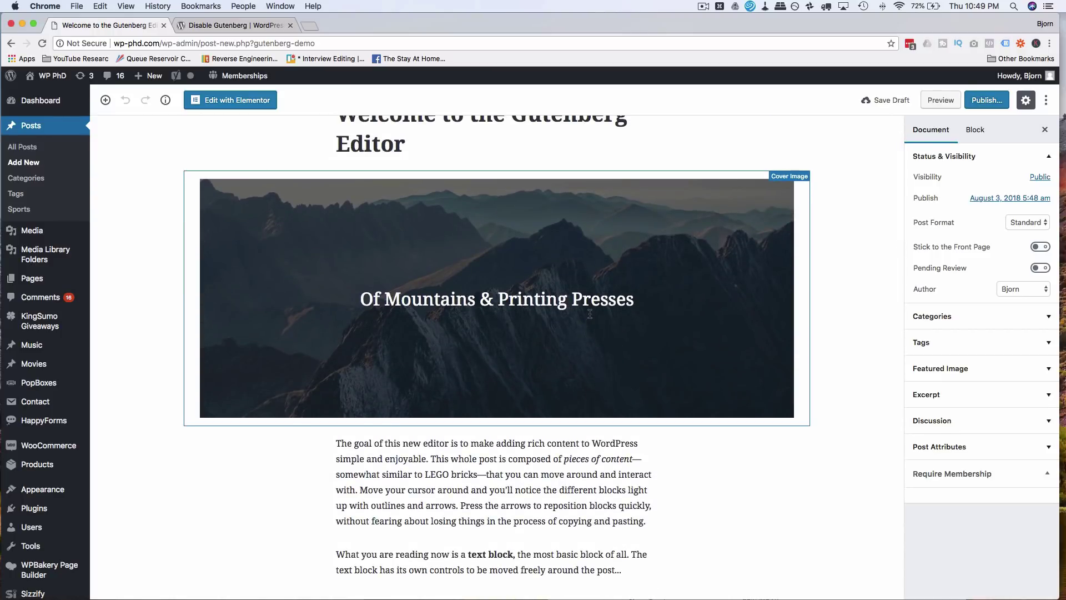
scroll(589, 313, "up", 2)
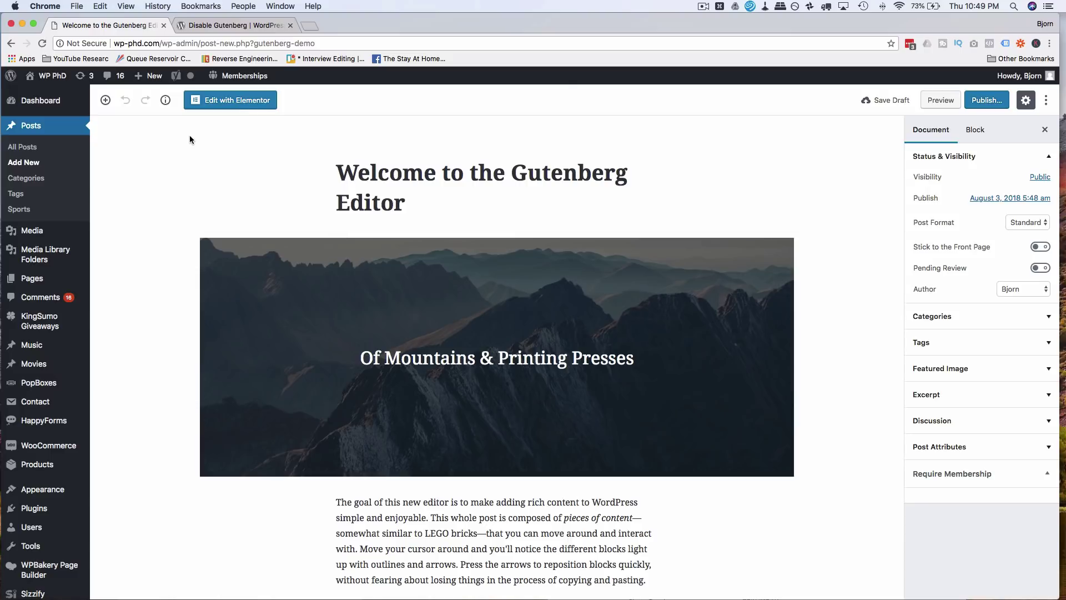
left_click(23, 147, "super")
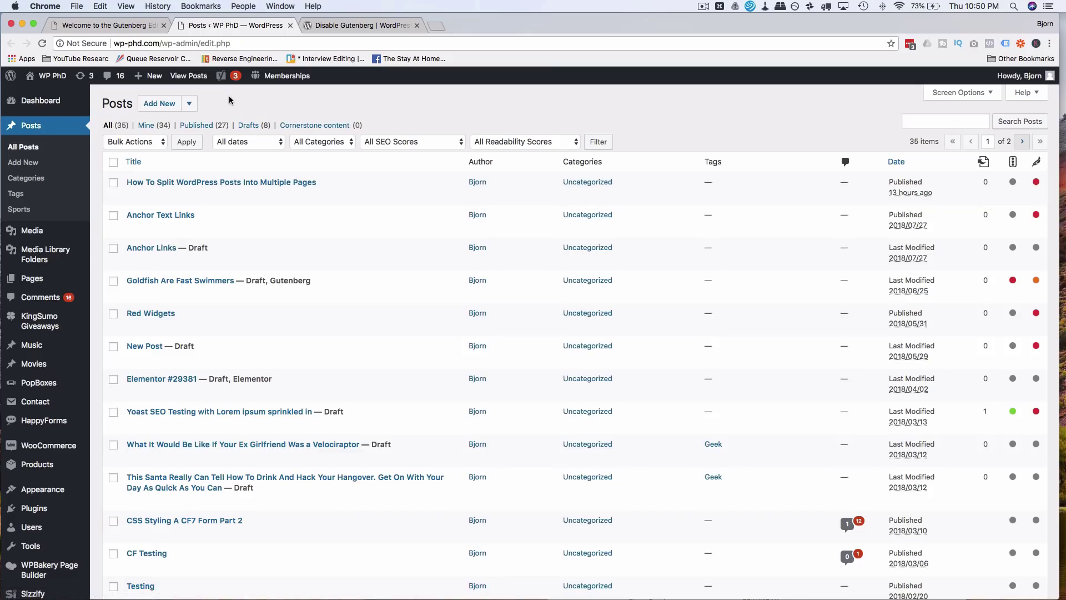
Step: Expand the Add New dropdown to show the Elementor, Gutenberg and Classic Editor choices
left_click(190, 106)
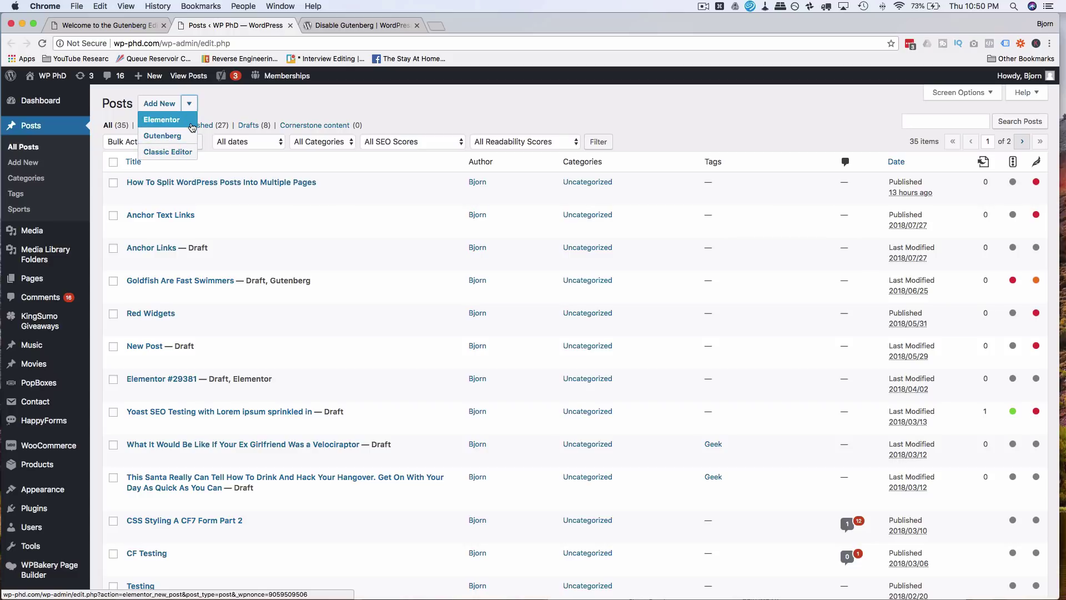
scroll(77, 400, "down", 5)
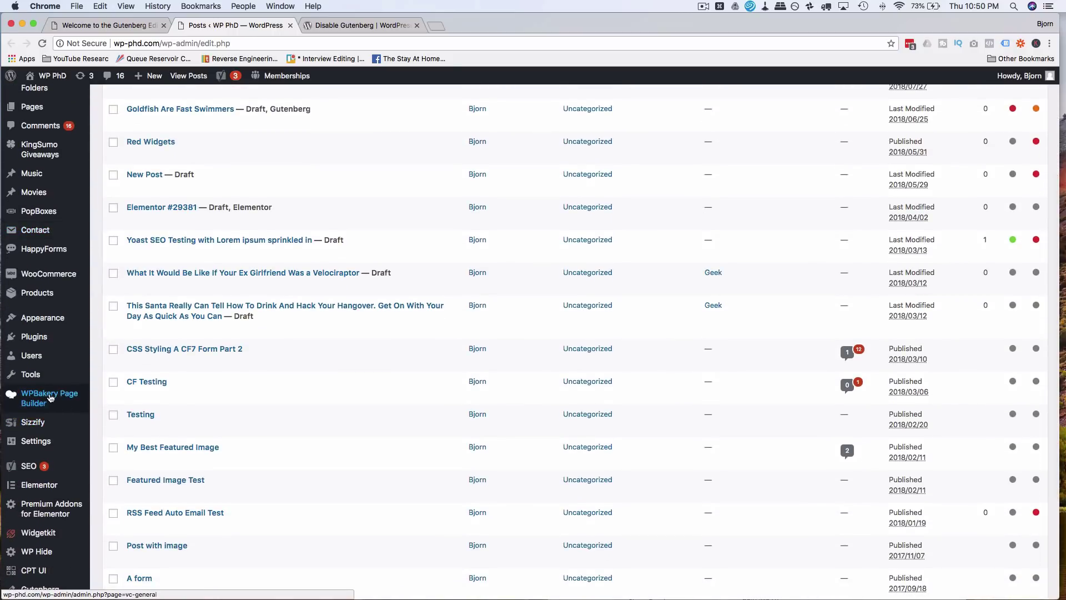
scroll(78, 405, "up", 5)
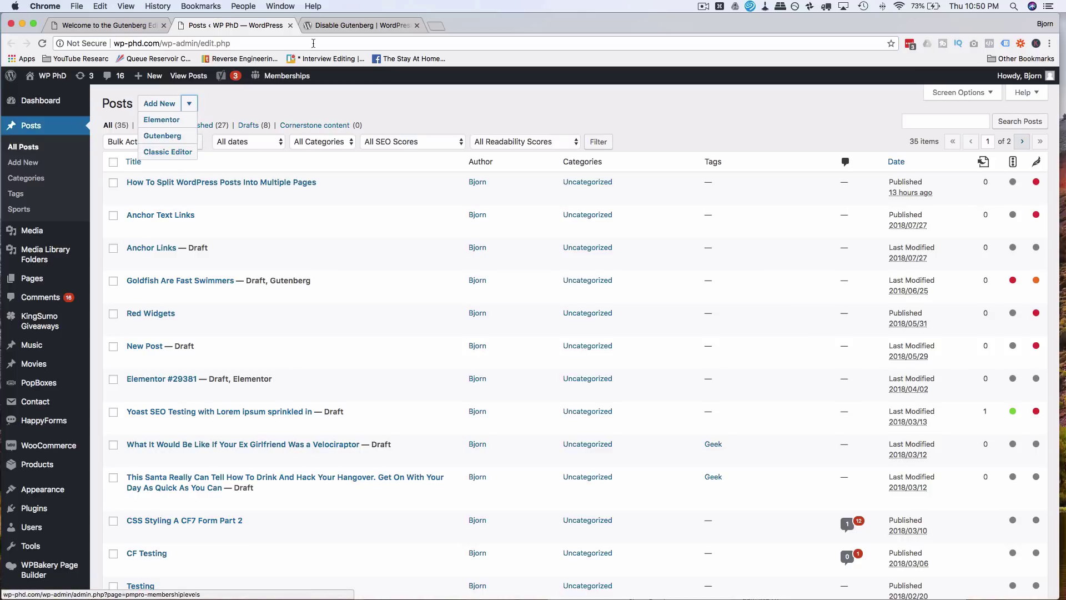
Step: Glance at the Disable Gutenberg tab, close the Add New menu, and return to the 'Welcome to the Gutenberg Editor' post
left_click(339, 26)
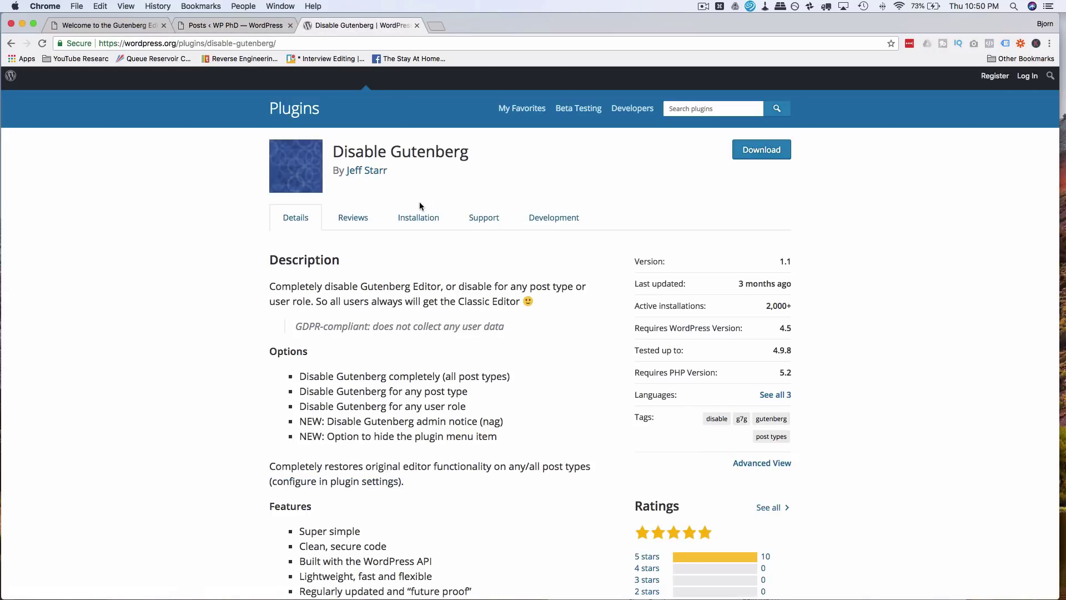
left_click(242, 26)
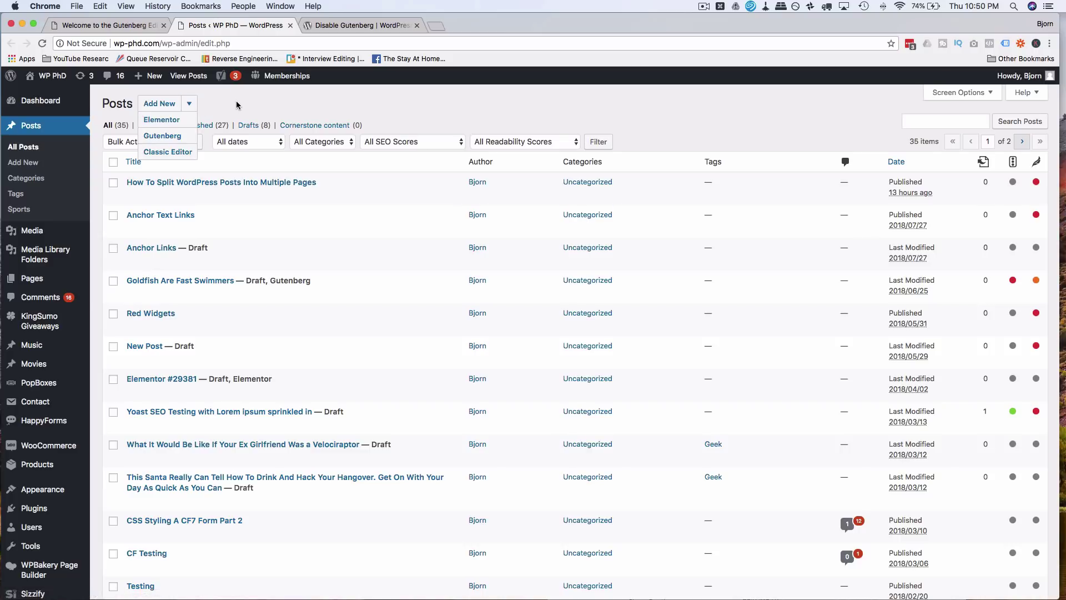
left_click(191, 105)
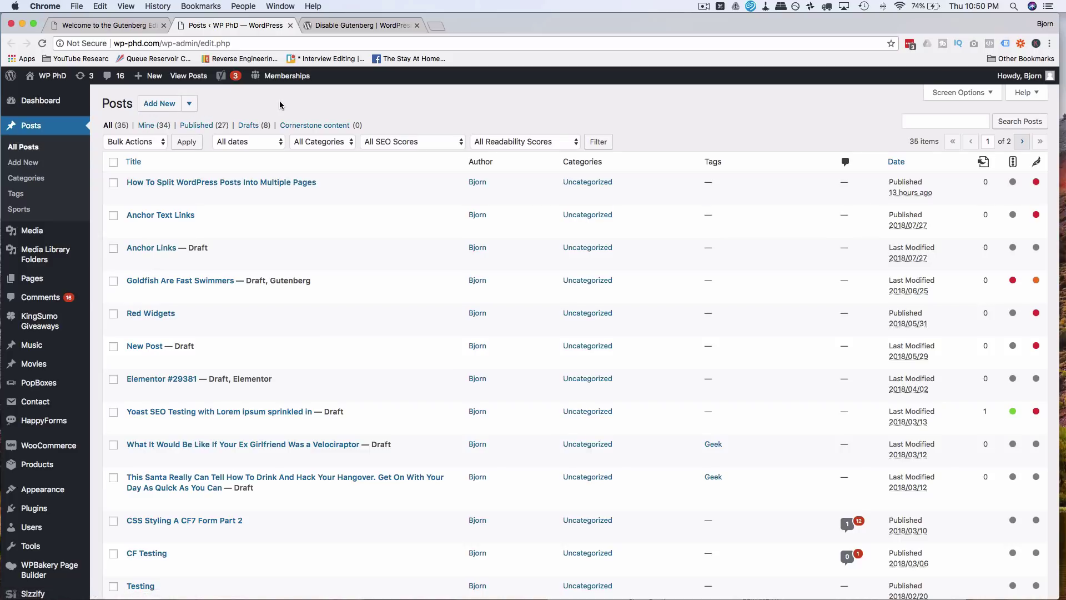
left_click(126, 27)
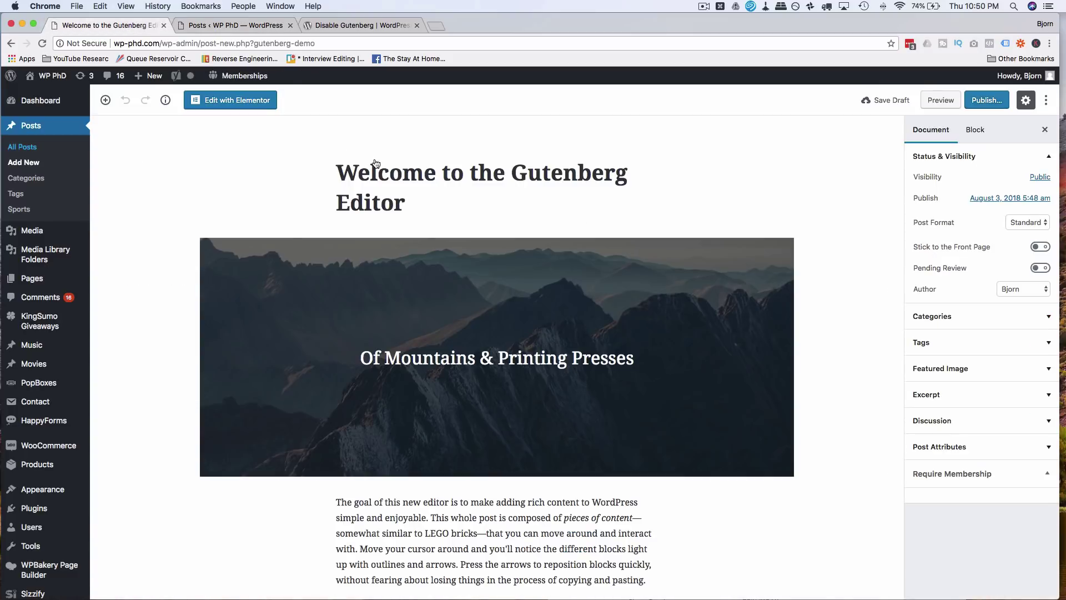